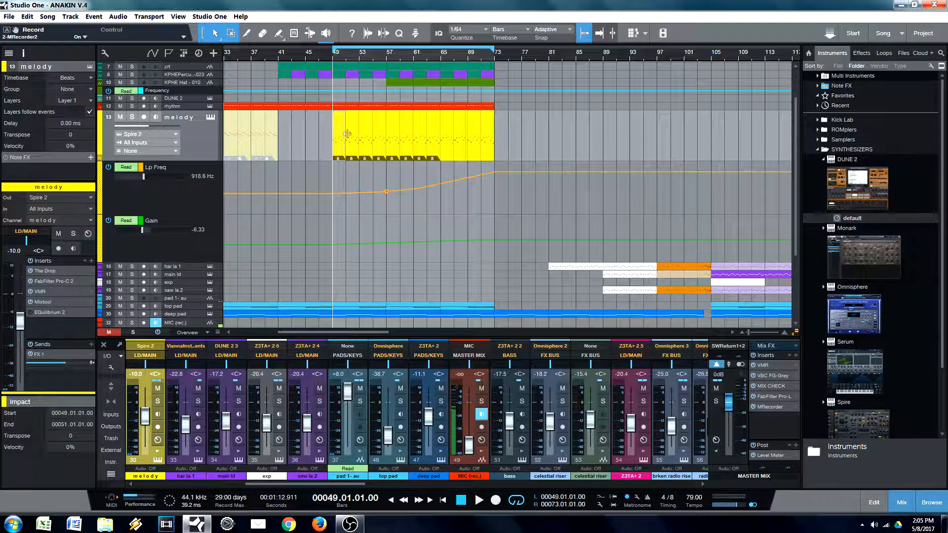
Solo the melody track and play it from bar 49 with its FabFilter Pro-C 2 and VMR inserts switched off
click(344, 148)
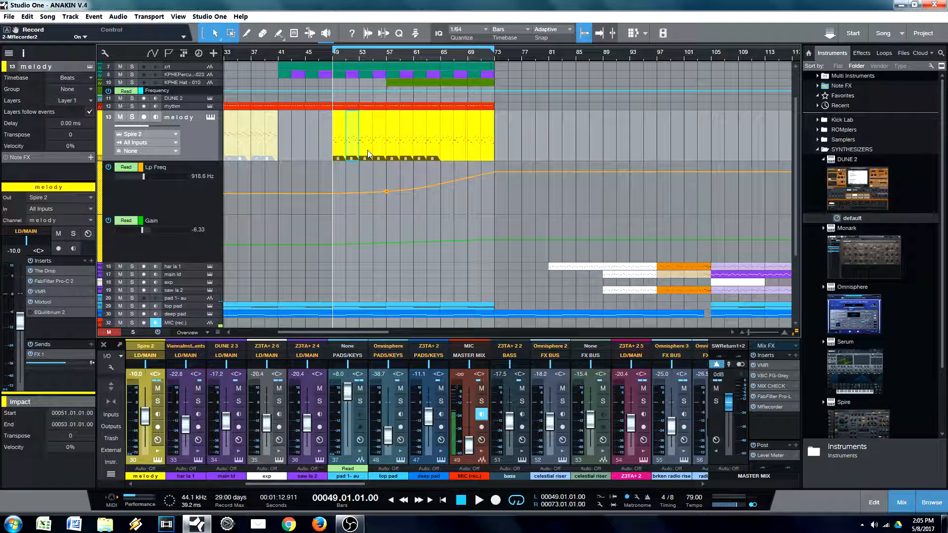
click(339, 142)
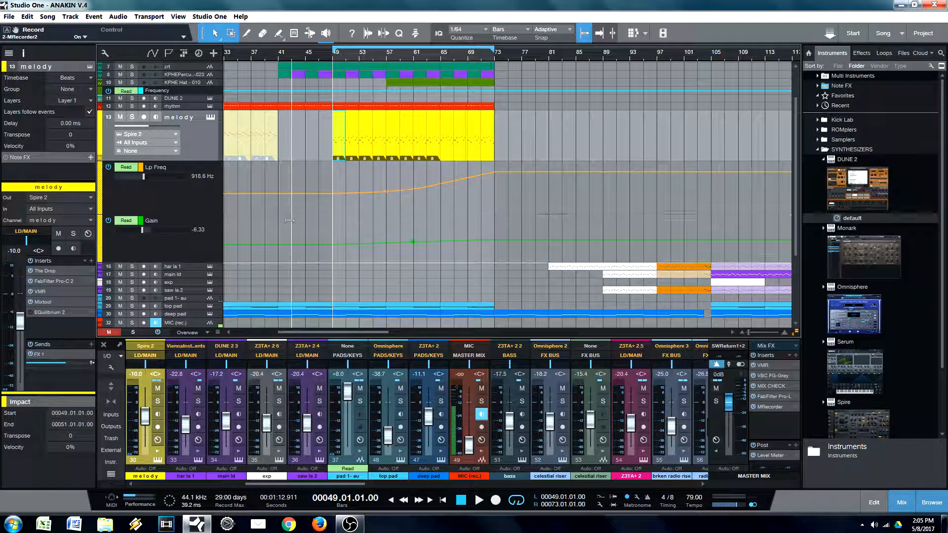
click(73, 233)
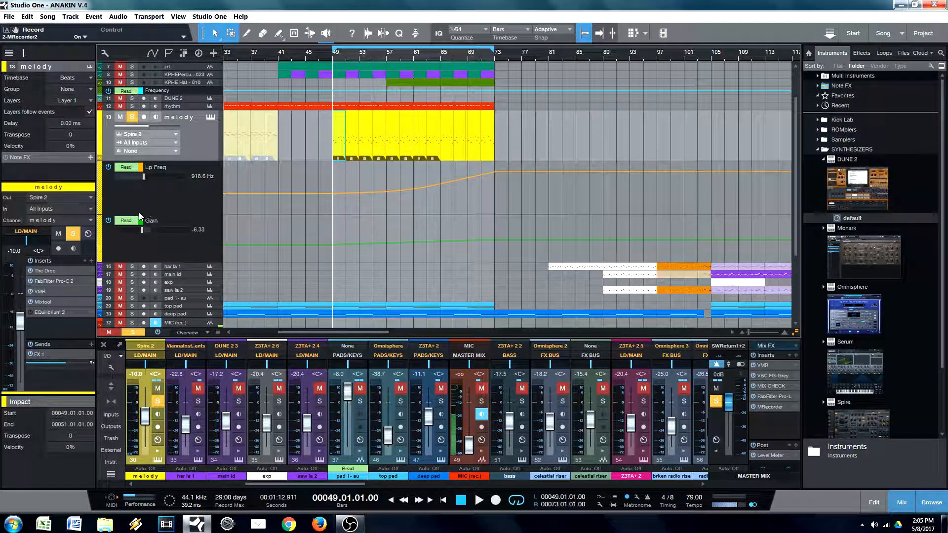
click(30, 292)
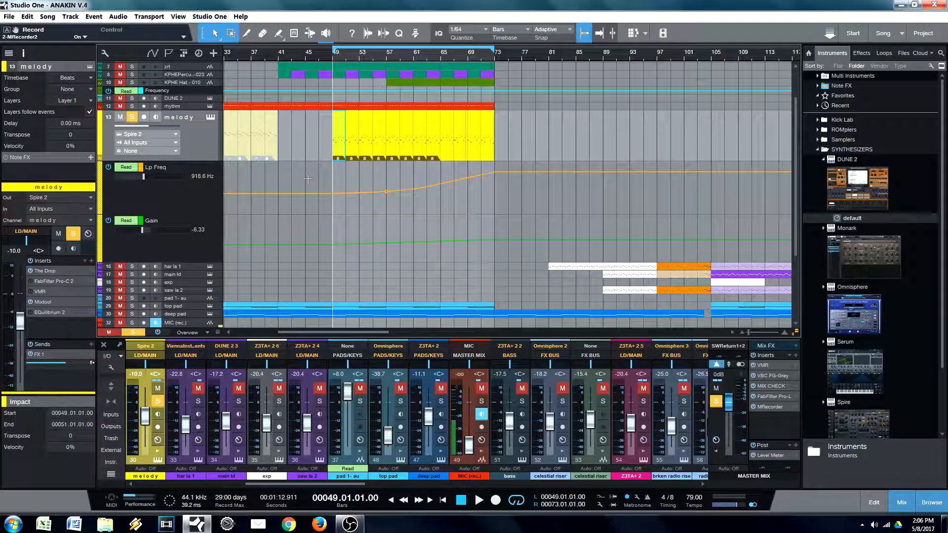
key(space)
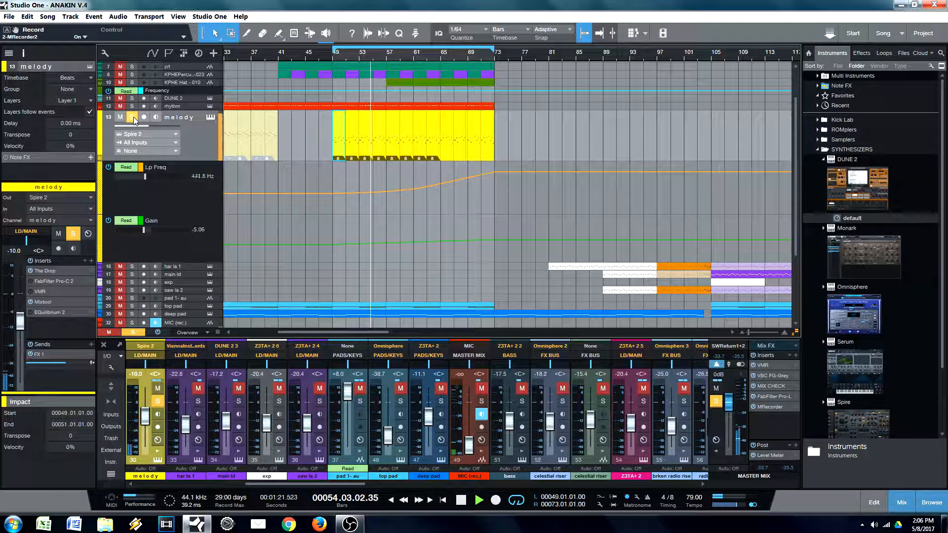
key(space)
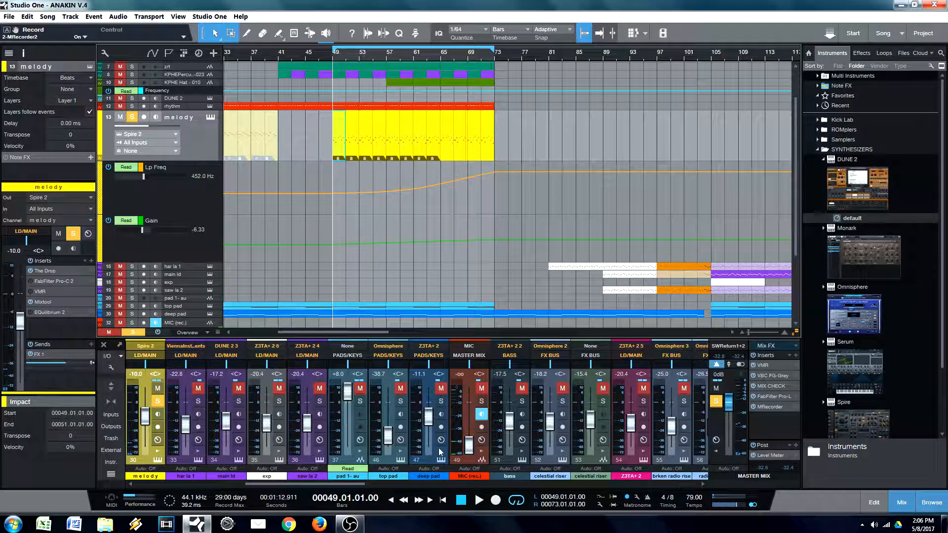
Set the threshold of the FabFilter Pro-G 2 gate on the SLAVE channel to -50.29 dB
drag(340, 484, 674, 486)
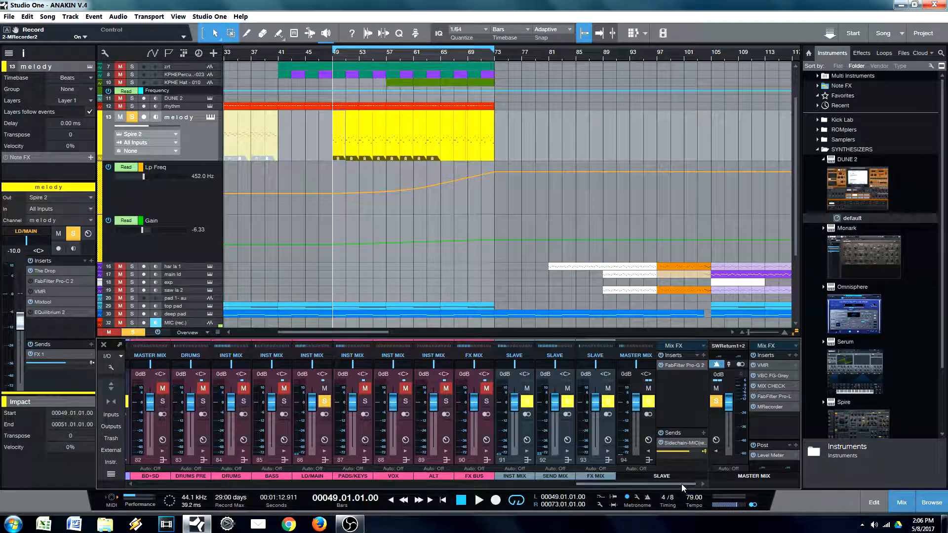
click(676, 366)
drag(426, 161, 437, 142)
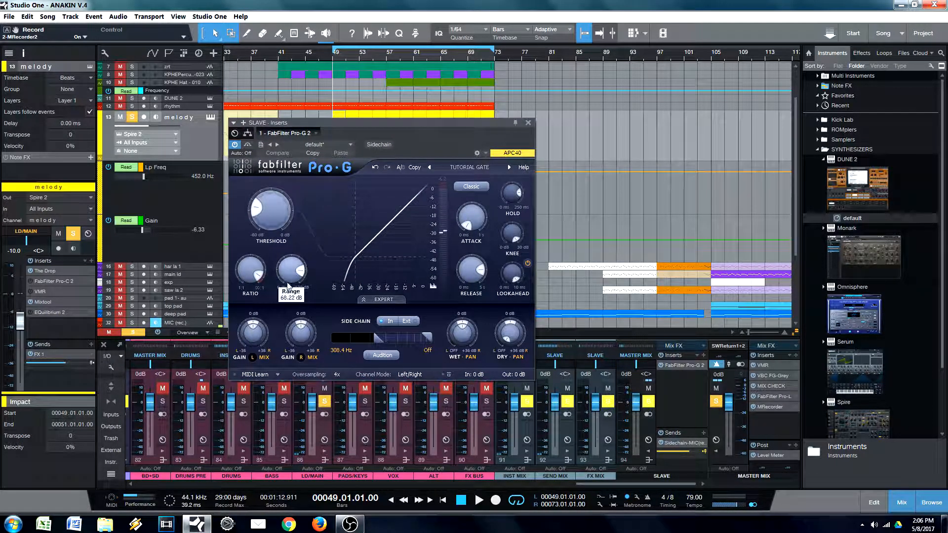
drag(279, 214, 282, 233)
click(528, 122)
Erase the melody event at bars 67–69 and replace it with a shared duplicate of the preceding two-bar event
drag(345, 52, 392, 76)
click(373, 140)
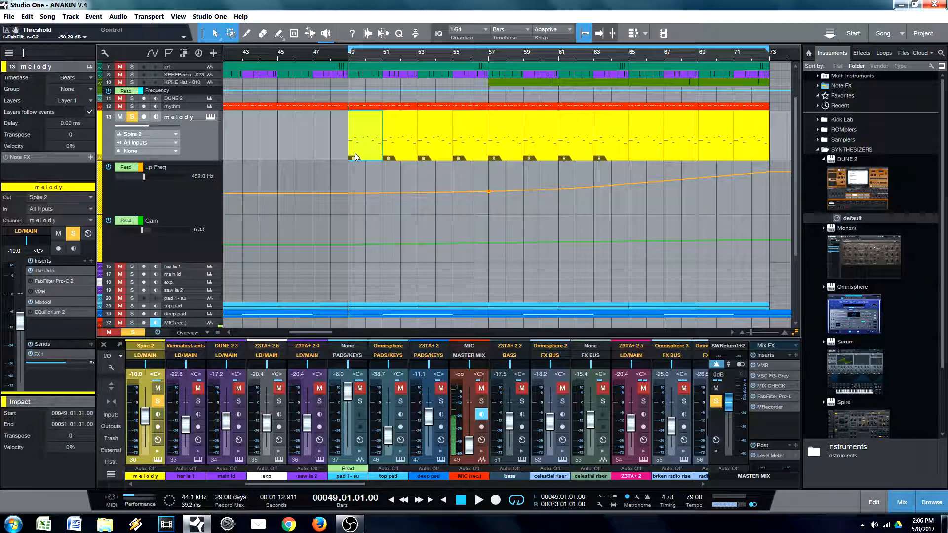
click(685, 155)
key(4)
click(697, 144)
click(688, 144)
key(1)
click(655, 148)
key(shift+d)
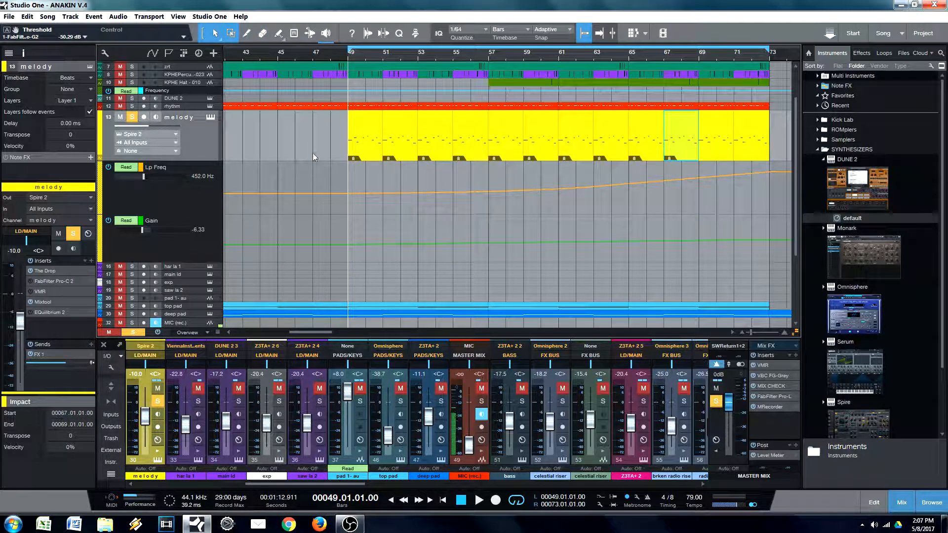
Open the melody track's FabFilter Pro-C 2 and VMR inserts in separate windows side by side and bypass both
double_click(49, 282)
drag(510, 138, 774, 118)
double_click(40, 291)
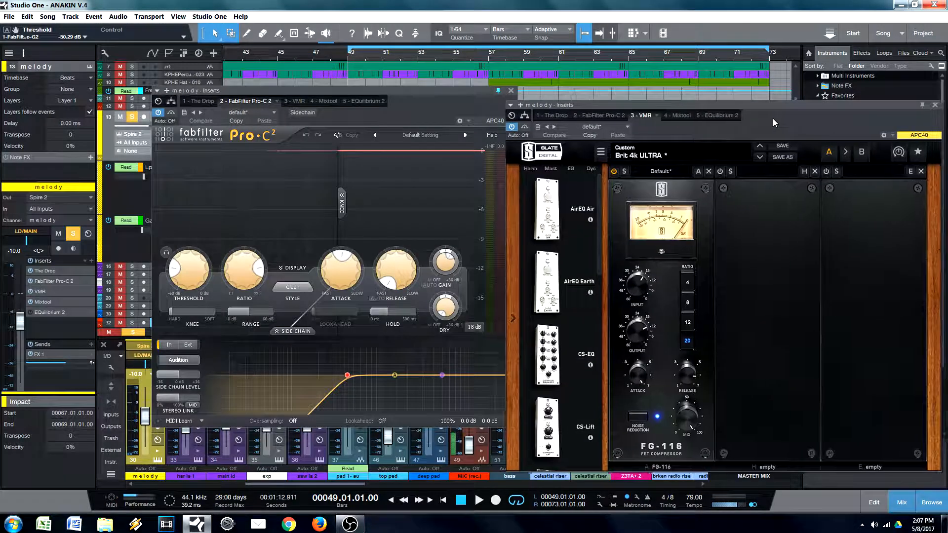
drag(441, 100, 338, 223)
drag(779, 117, 729, 205)
click(68, 235)
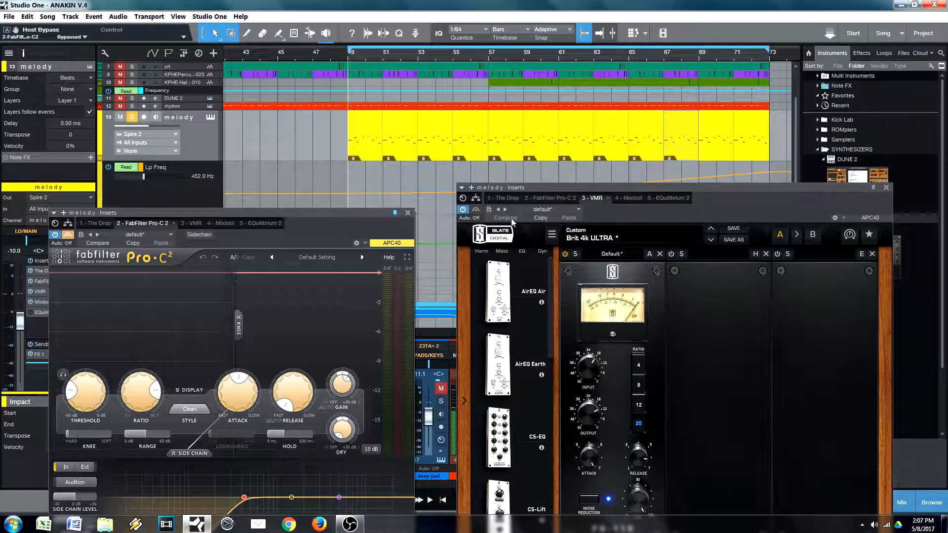
drag(727, 208, 702, 207)
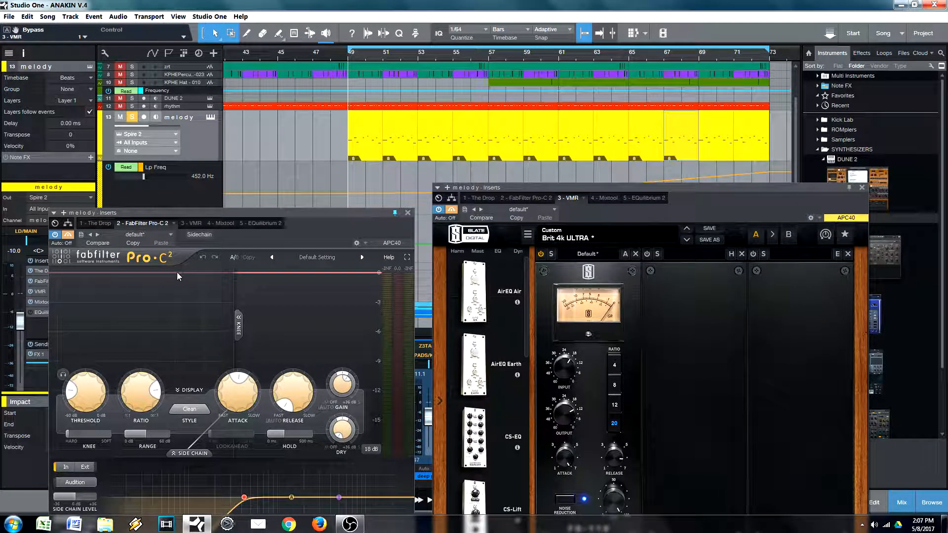
Play the soloed melody from bar 49 with both compressors bypassed and inspect the Pro-C 2 attack and ratio controls
click(360, 153)
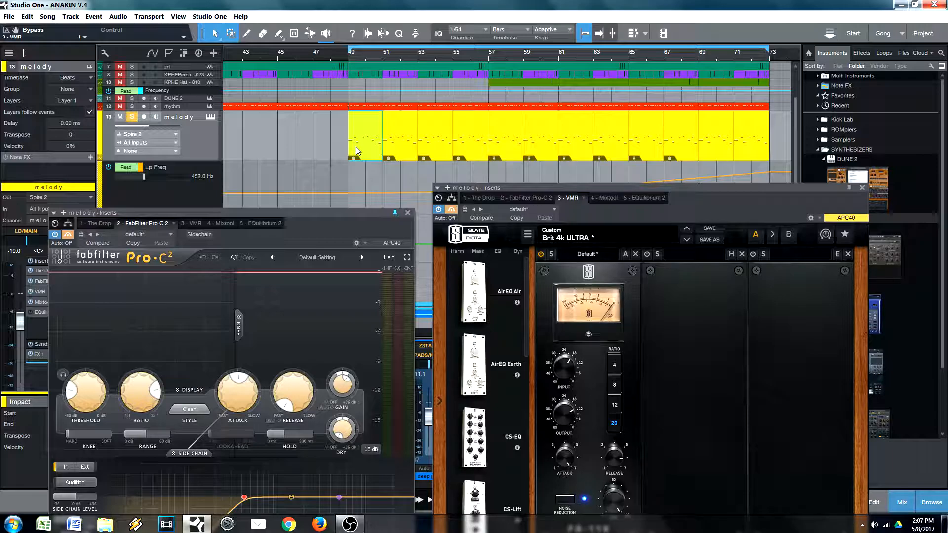
key(space)
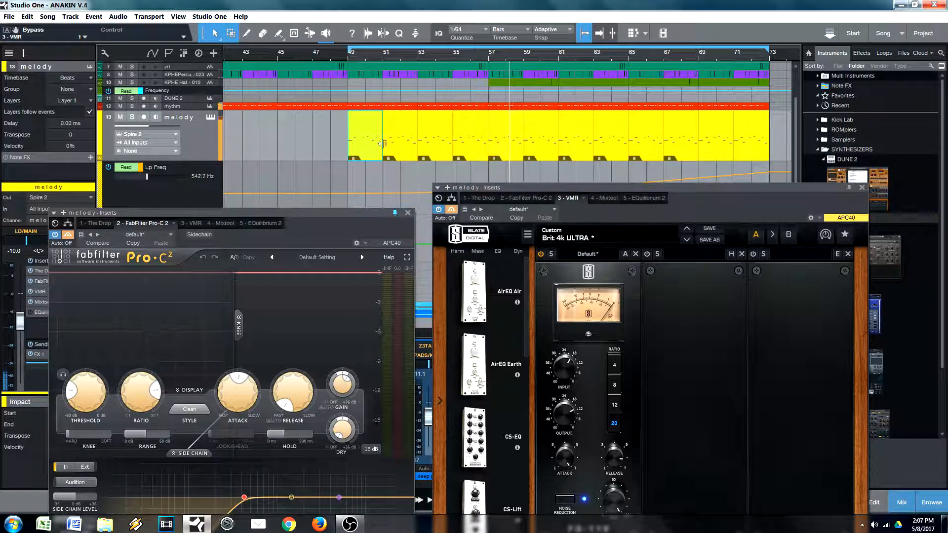
key(space)
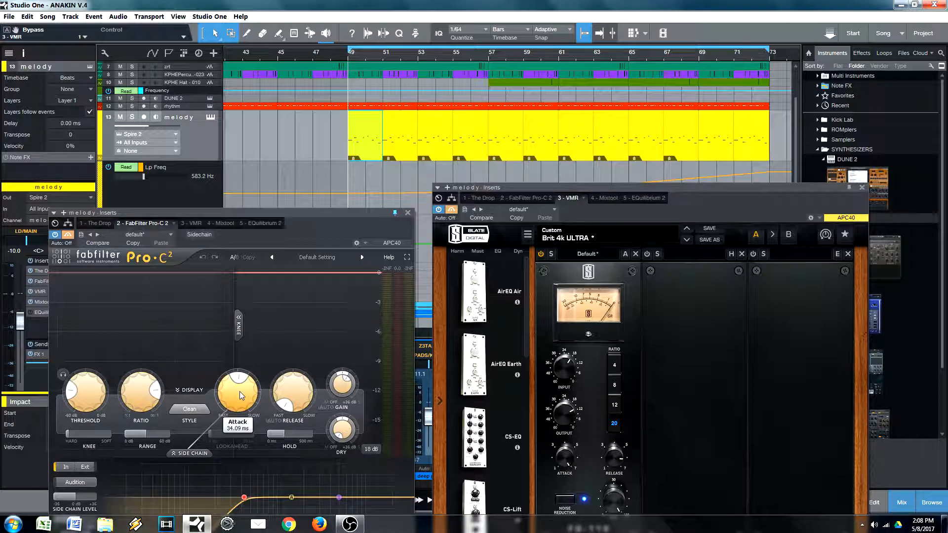
mouse_move(241, 395)
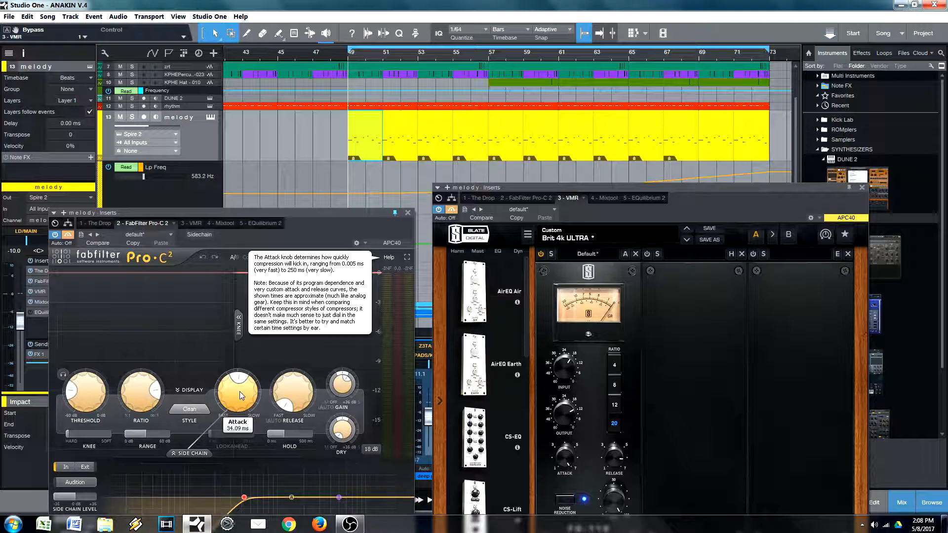
mouse_move(134, 401)
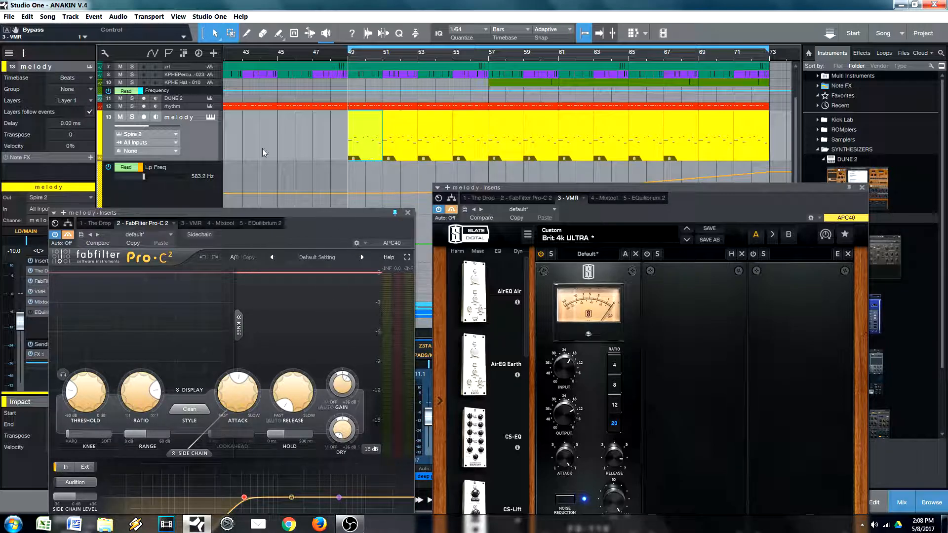
Unsolo the melody track, take both compressors out of bypass and play the full mix from bar 49
click(68, 237)
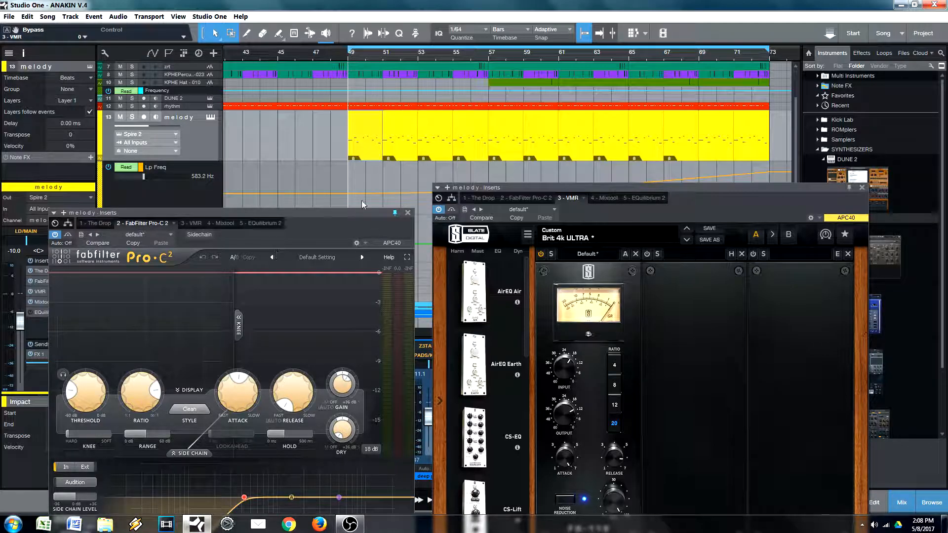
click(366, 153)
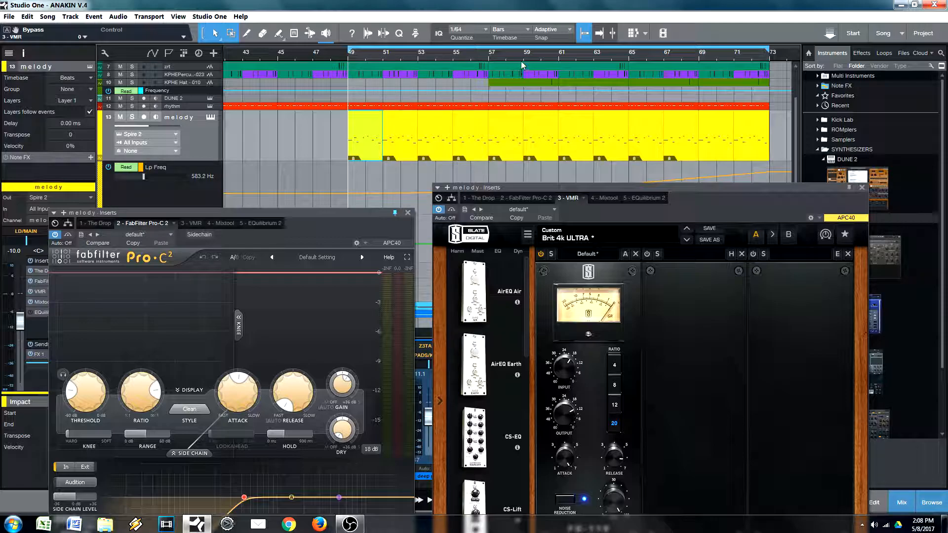
click(512, 149)
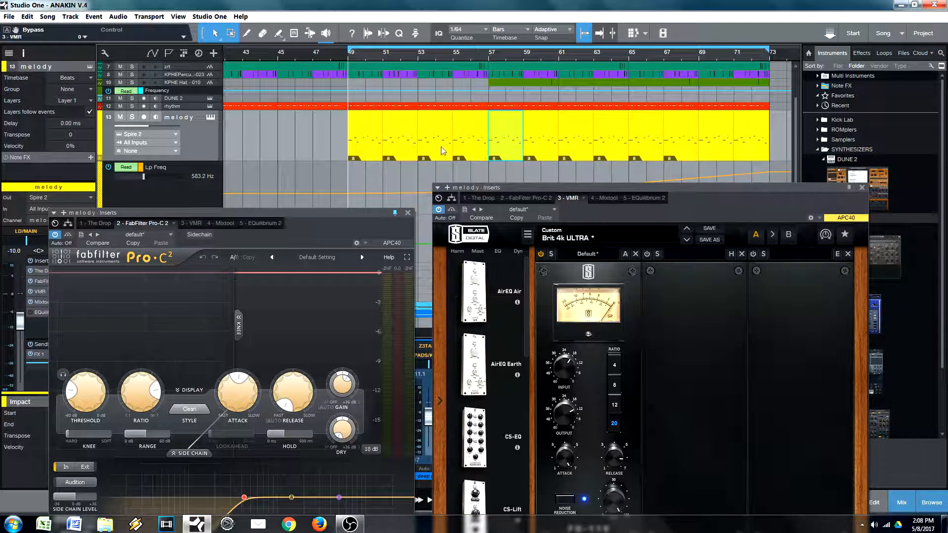
click(372, 149)
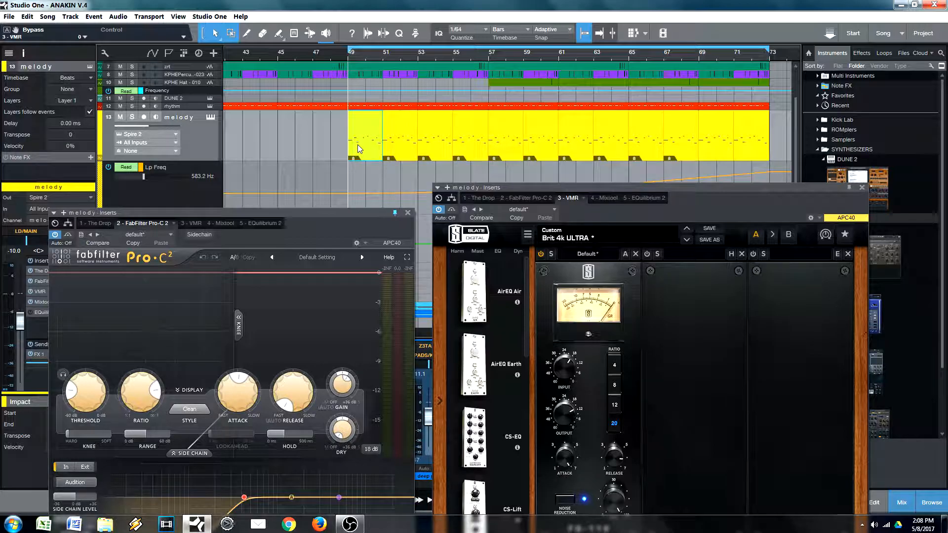
key(space)
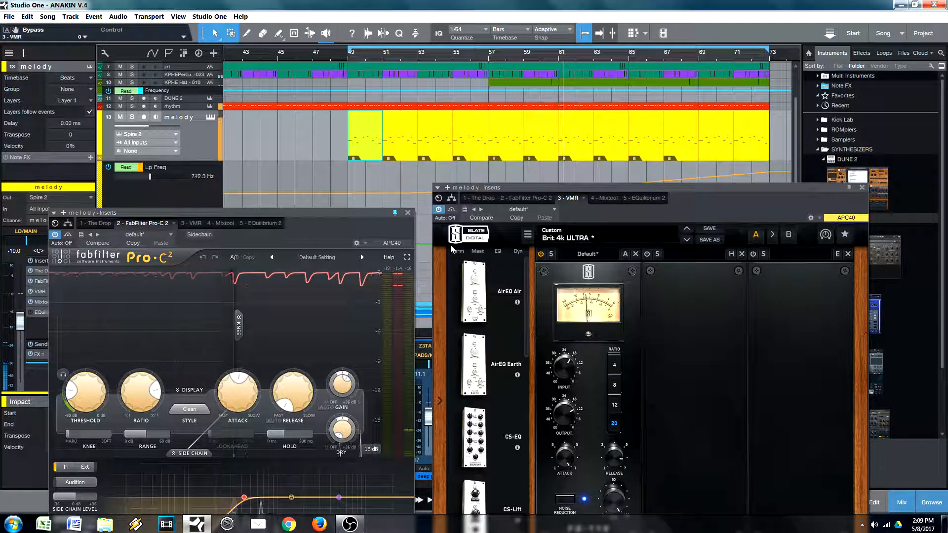
Toggle both compressors' bypass during playback to compare the sound, leave them active and close their windows
click(69, 235)
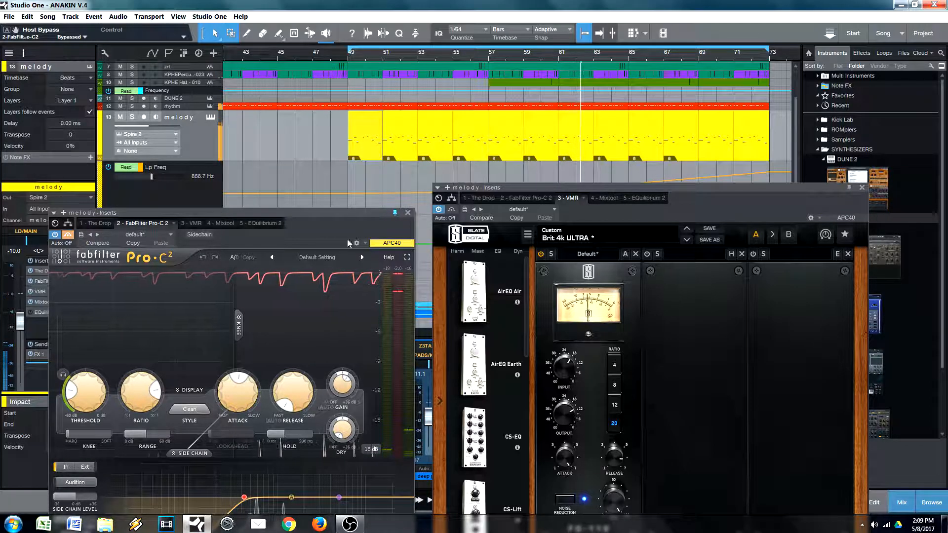
click(450, 210)
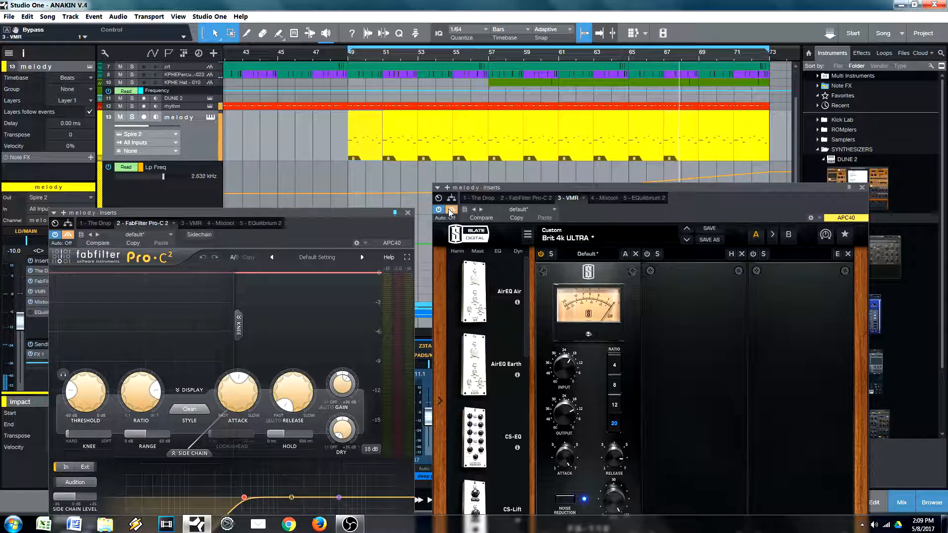
click(451, 209)
click(68, 235)
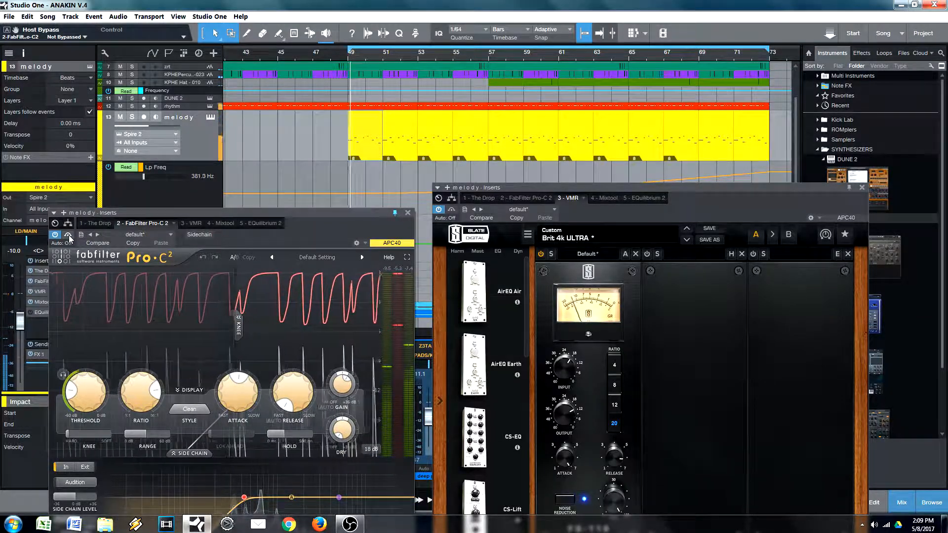
click(69, 235)
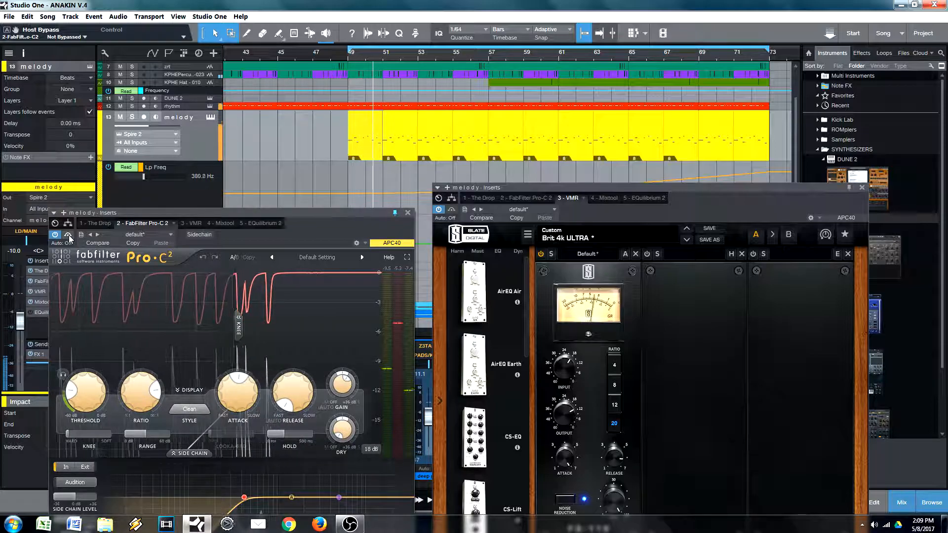
click(451, 210)
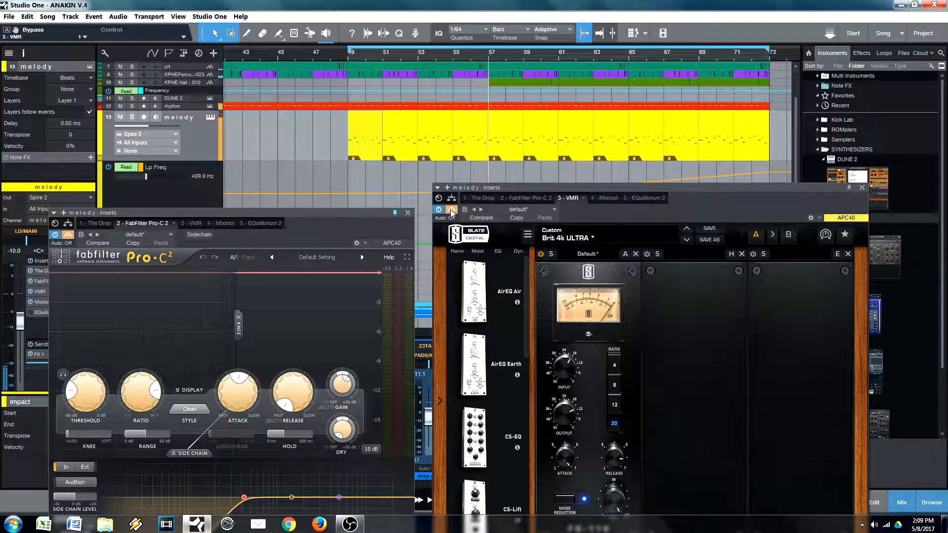
key(space)
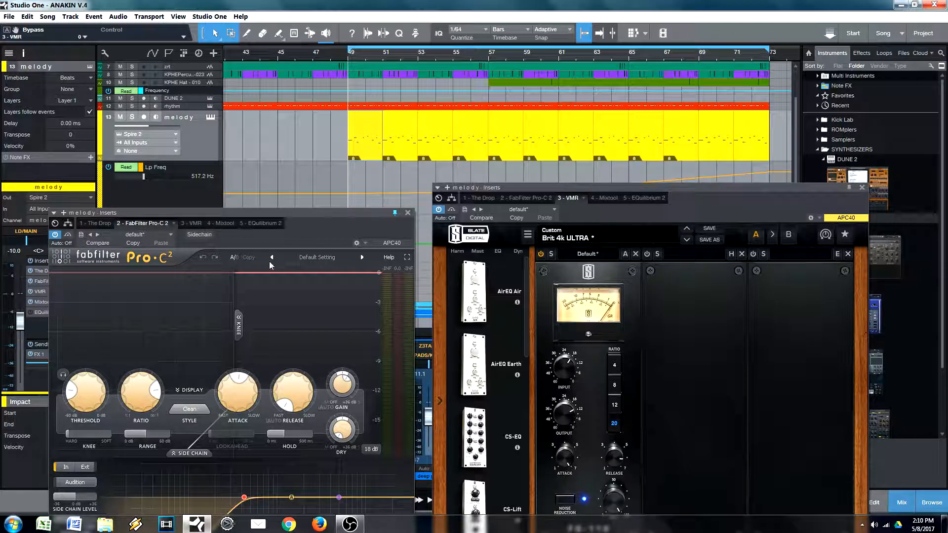
drag(316, 225, 328, 210)
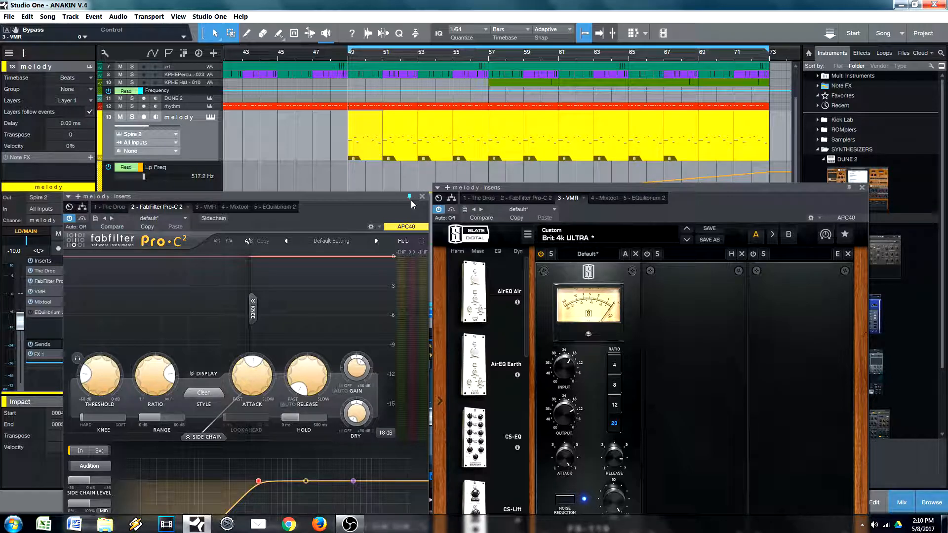
drag(369, 200, 369, 206)
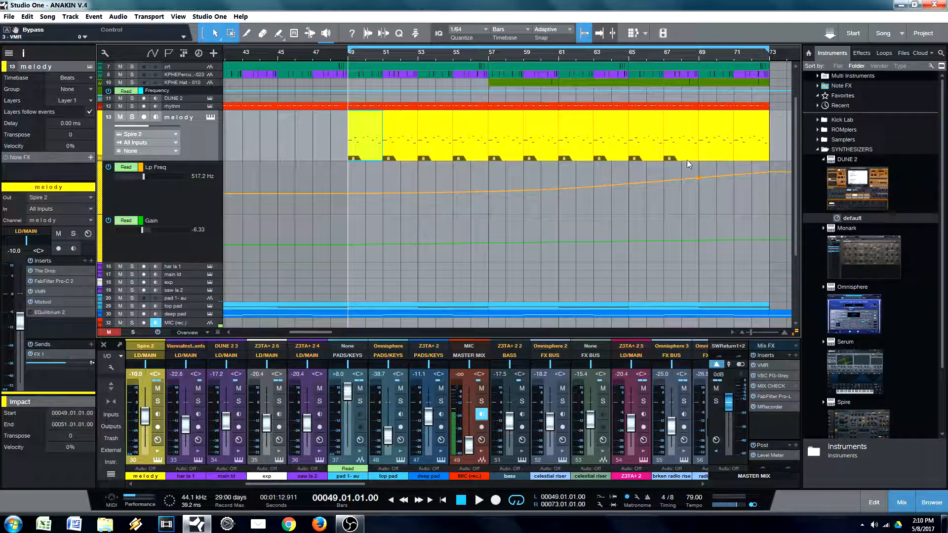
Inspect the melody track's Mixtool insert and make its Gain automation lane taller
click(194, 250)
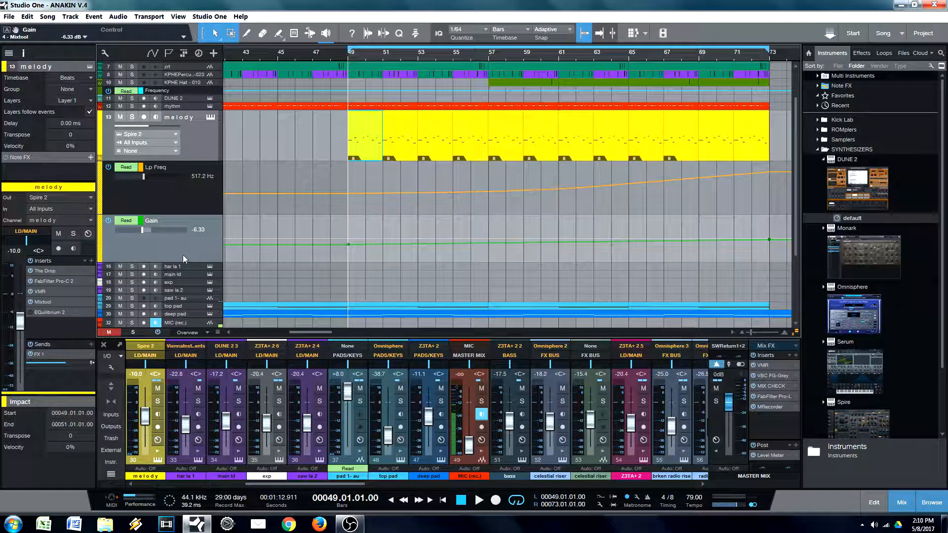
click(49, 302)
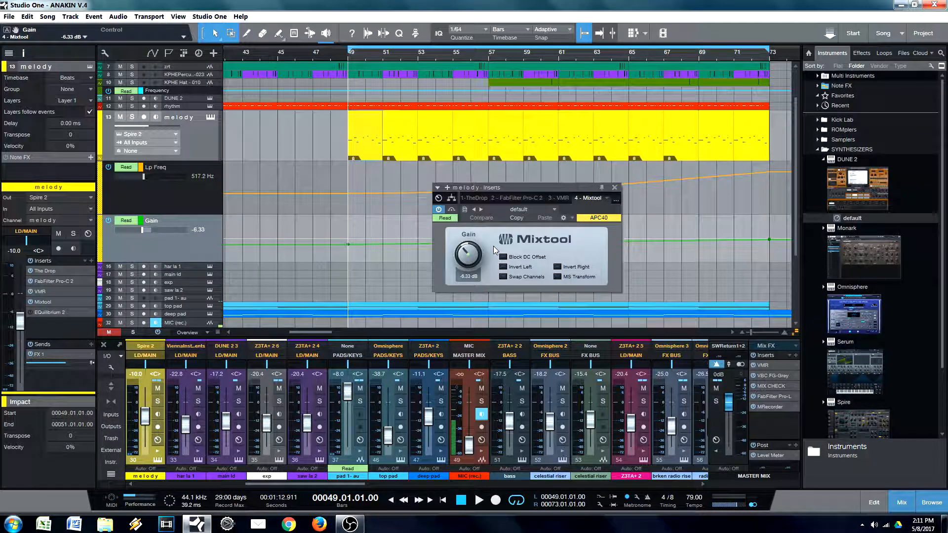
click(614, 188)
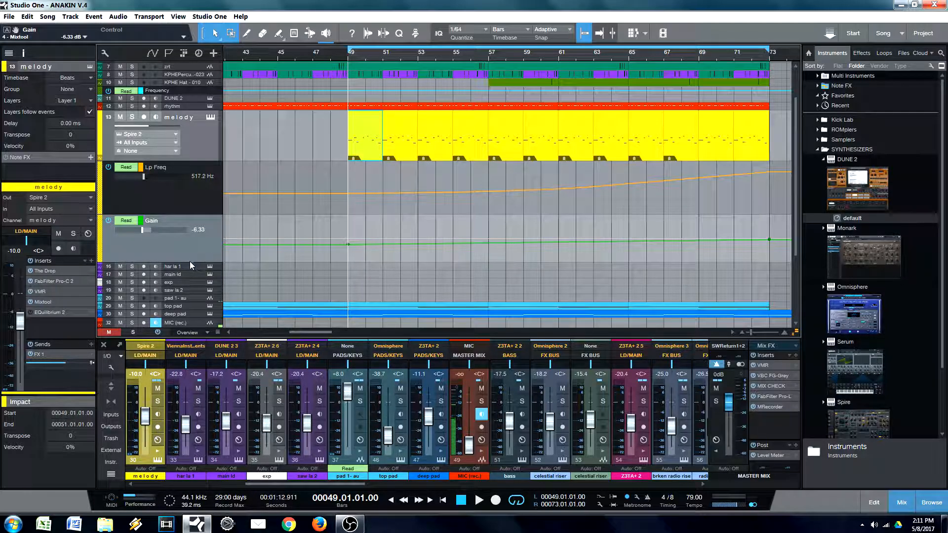
drag(189, 262, 189, 295)
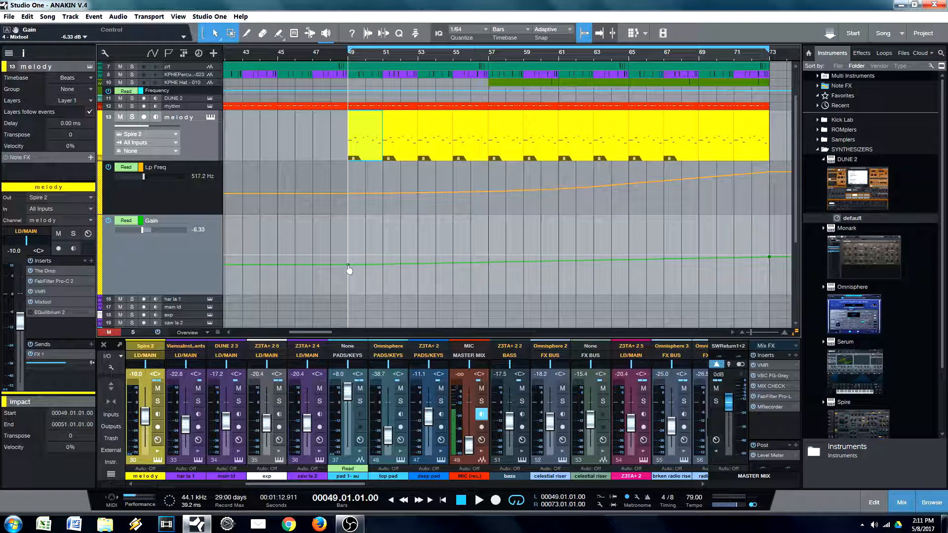
Try a Gain automation curve on the melody track that starts higher at bar 49, dips around bar 59 and rises toward bar 73
drag(347, 267, 349, 245)
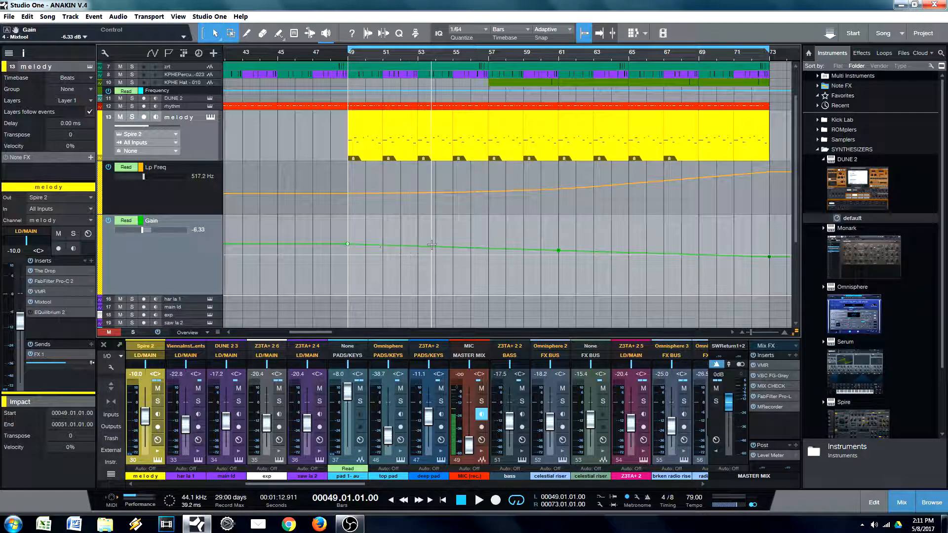
click(452, 248)
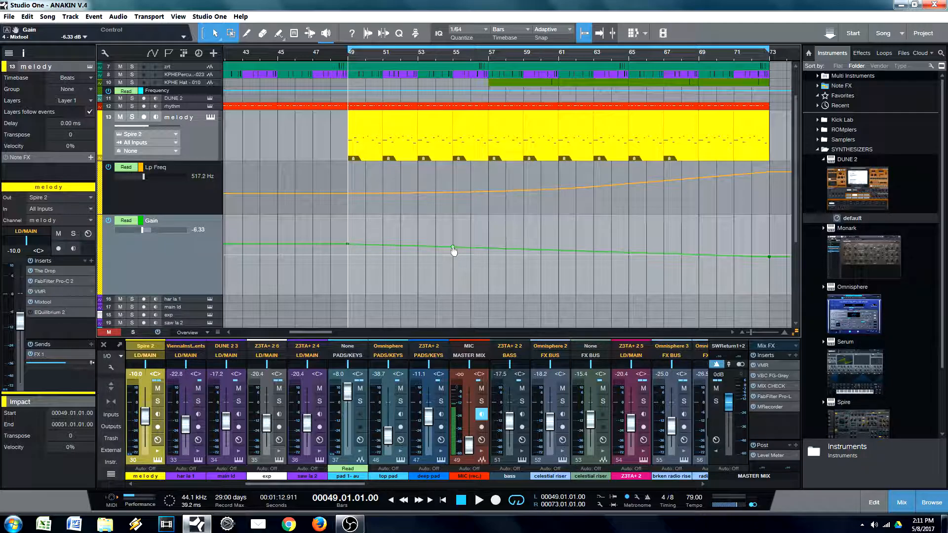
drag(456, 250, 524, 261)
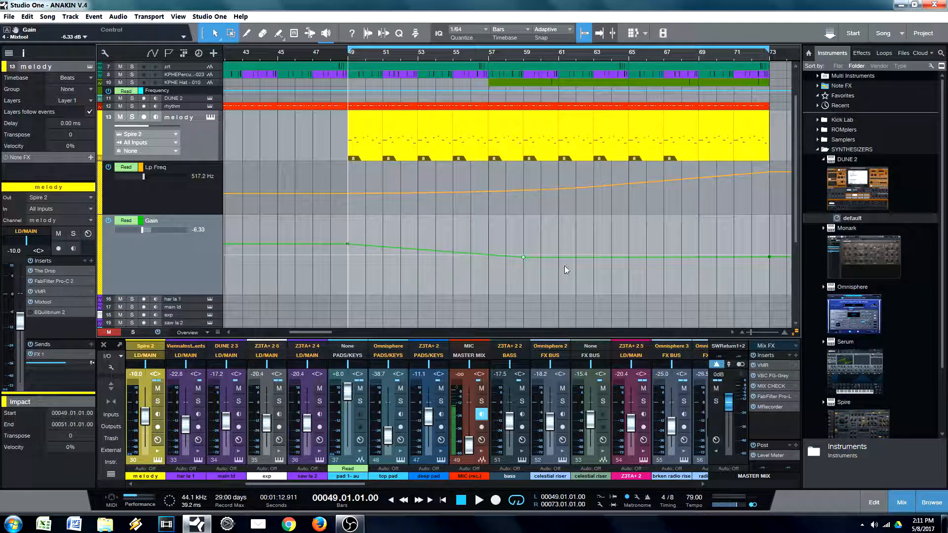
drag(768, 257, 771, 243)
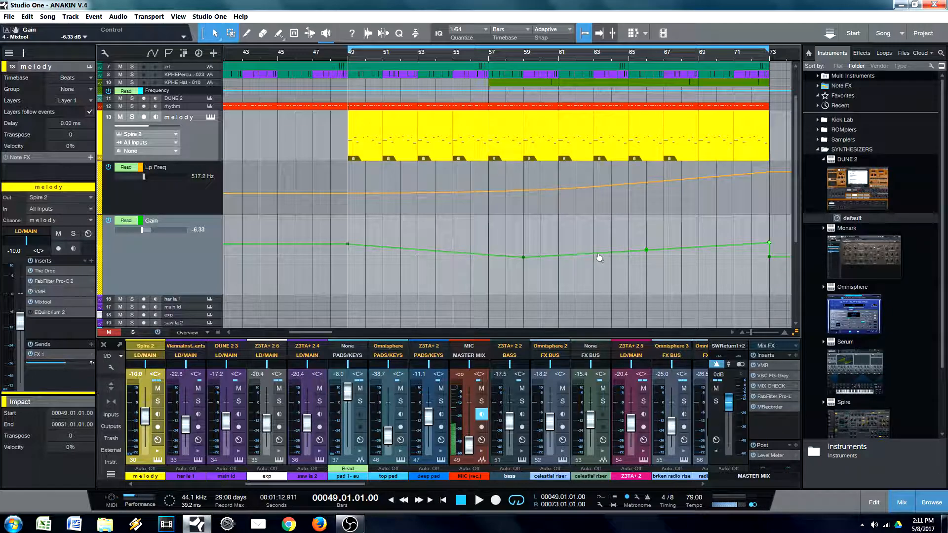
click(435, 251)
Undo all the trial edits to the melody track's Gain automation points
key(ctrl+z)
key(ctrl+z)
key(ctrl+z)
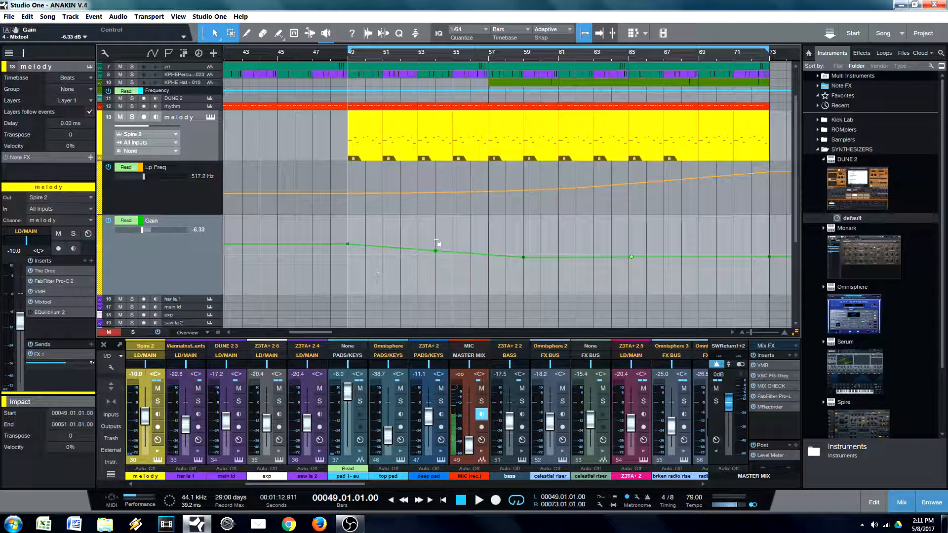
key(ctrl+z)
key(ctrl+z)
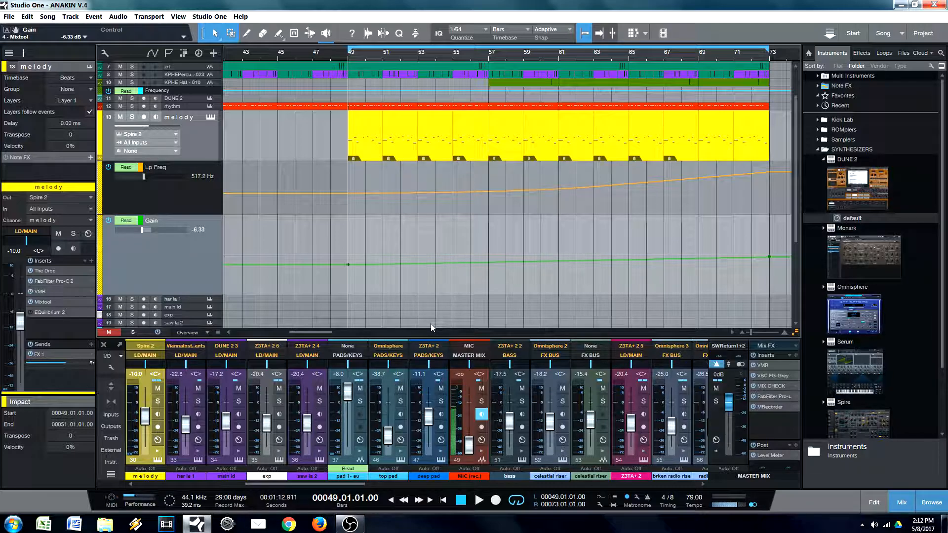
Inspect the FG-116 compressor in the melody track's VMR insert and close its window
double_click(43, 293)
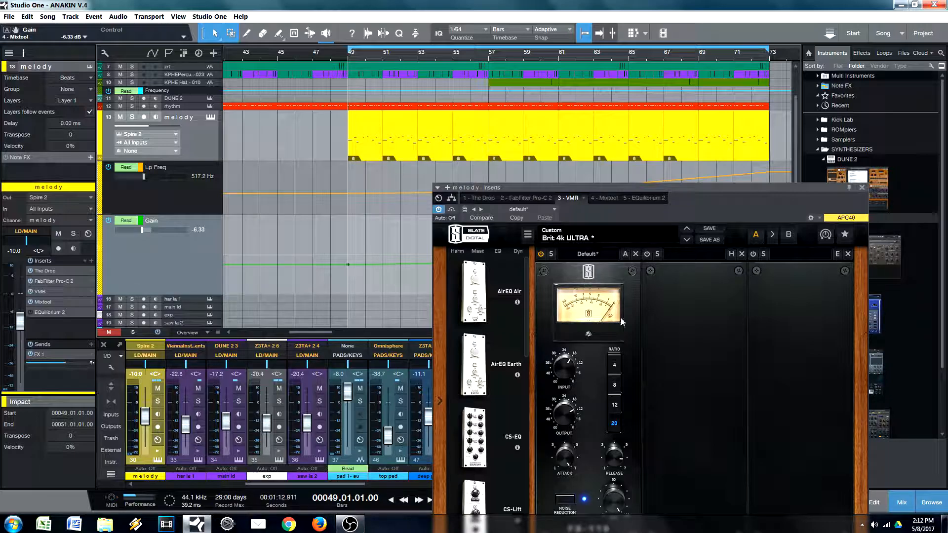
drag(703, 189, 690, 111)
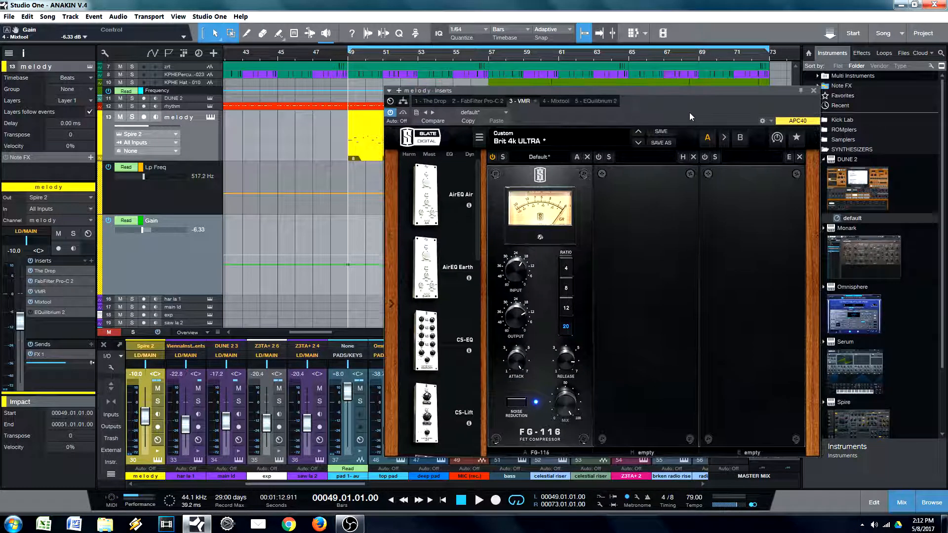
click(814, 90)
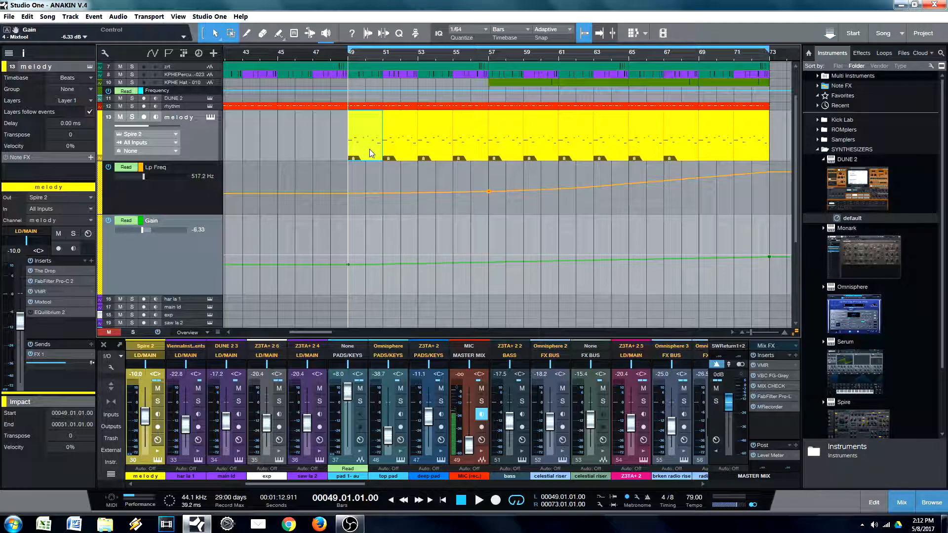
click(44, 292)
click(796, 121)
drag(775, 100, 752, 120)
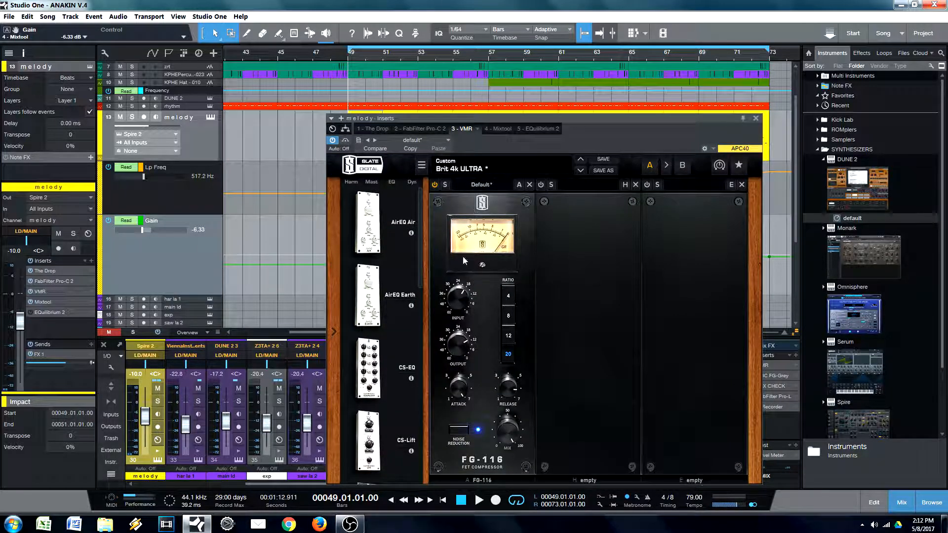
drag(634, 141, 606, 138)
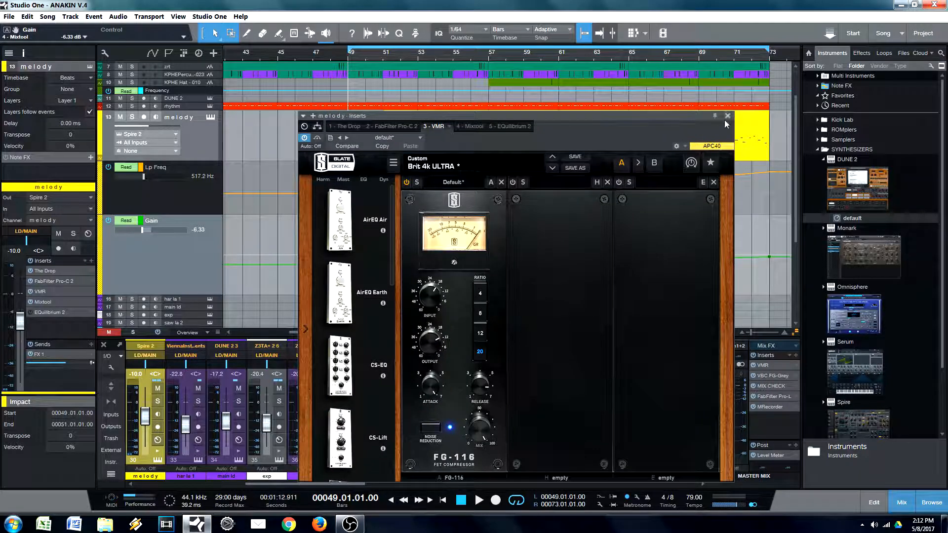
click(728, 116)
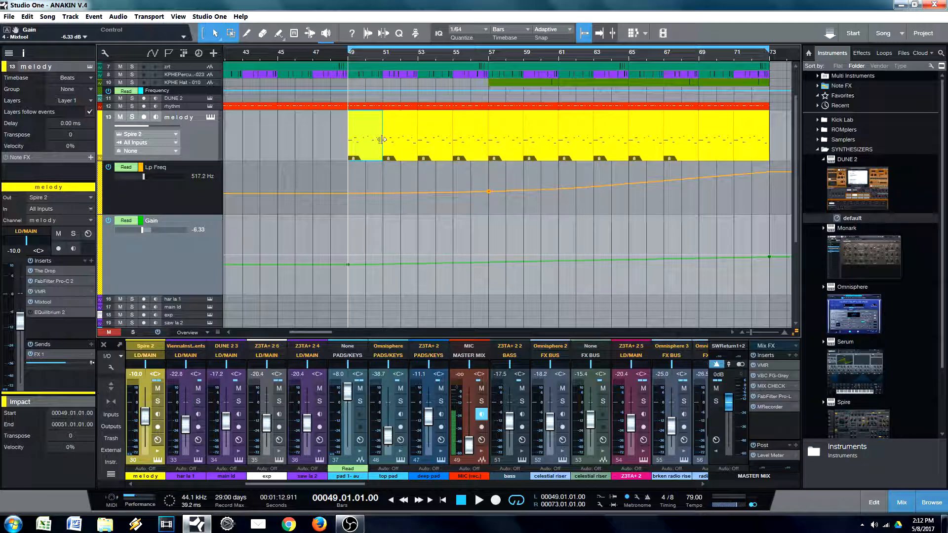
Solo the rhythm track and play it from bar 49
click(200, 139)
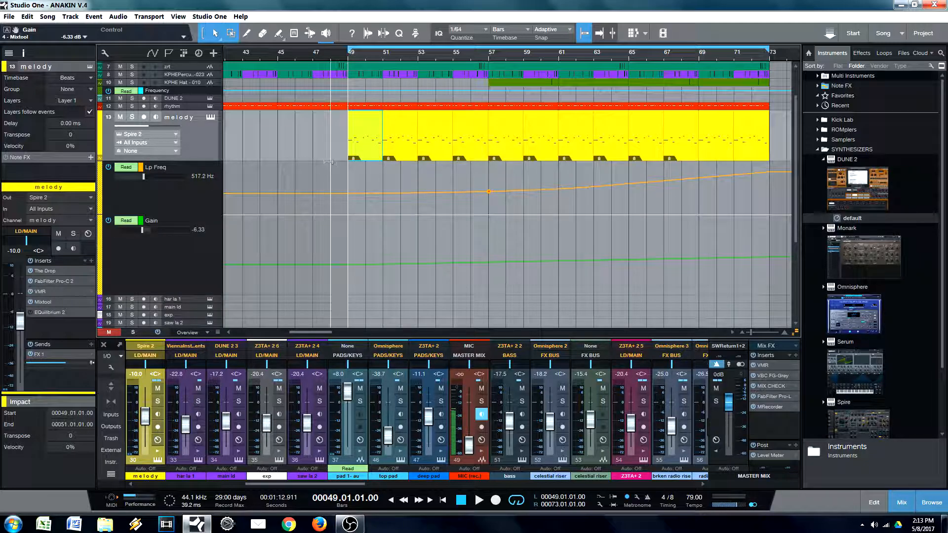
scroll(203, 157, up, 1)
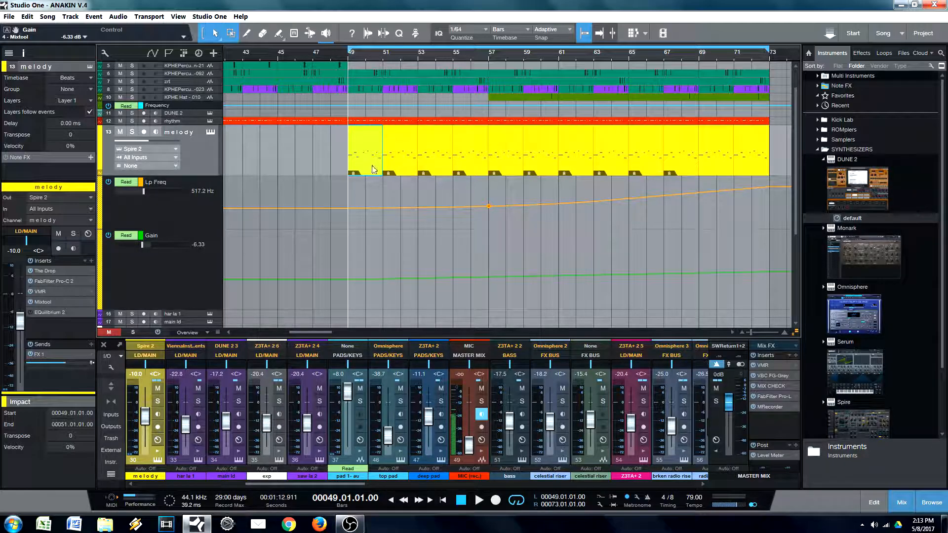
scroll(543, 163, up, 2)
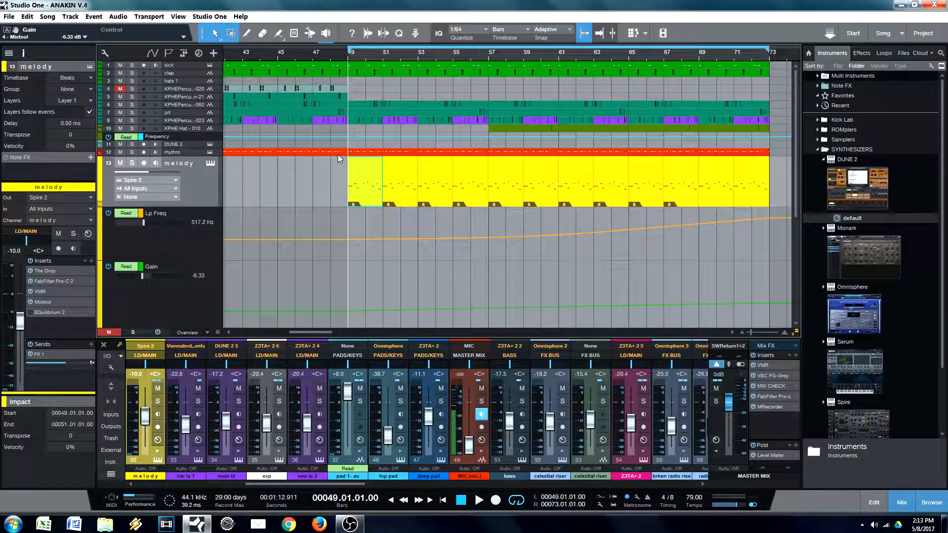
click(184, 150)
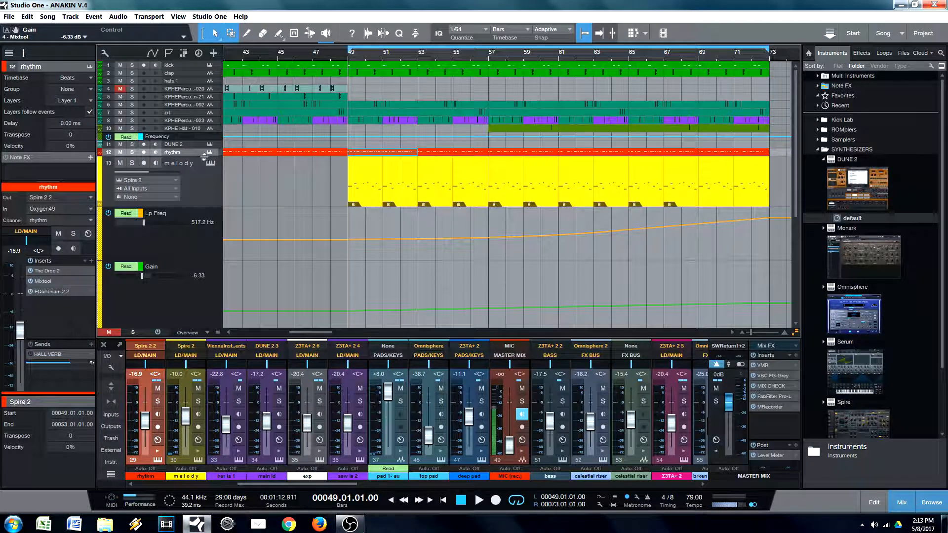
click(132, 152)
key(space)
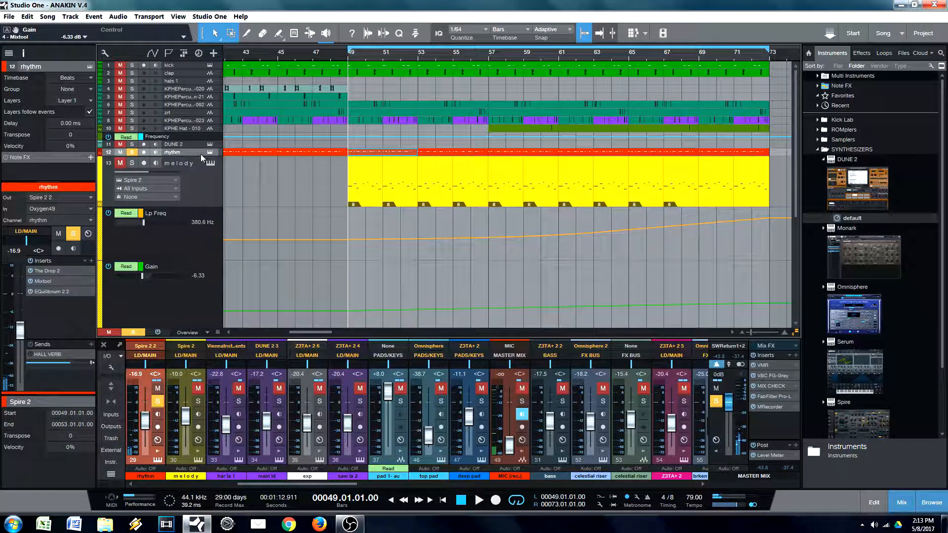
Inspect the x-comp control in the Spire 2 2 instrument and close its window
click(199, 171)
click(210, 163)
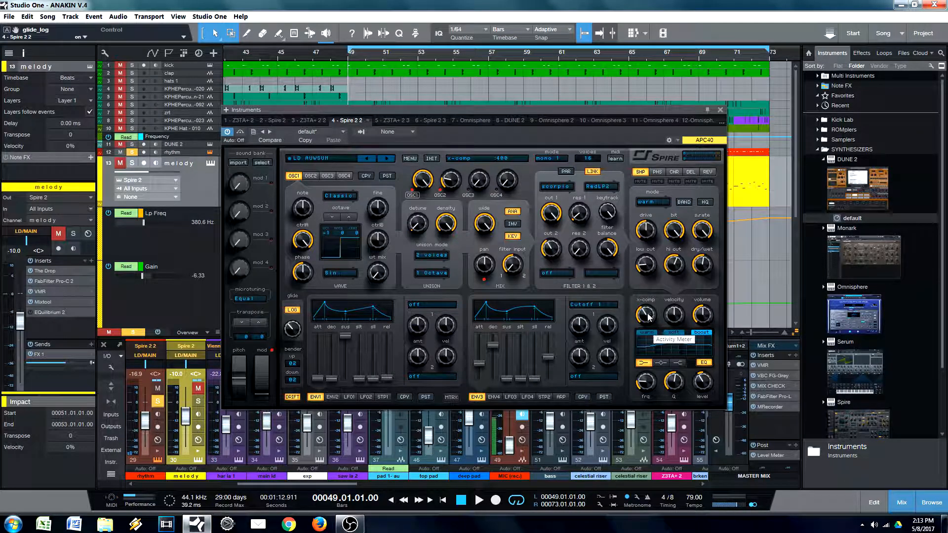
click(719, 110)
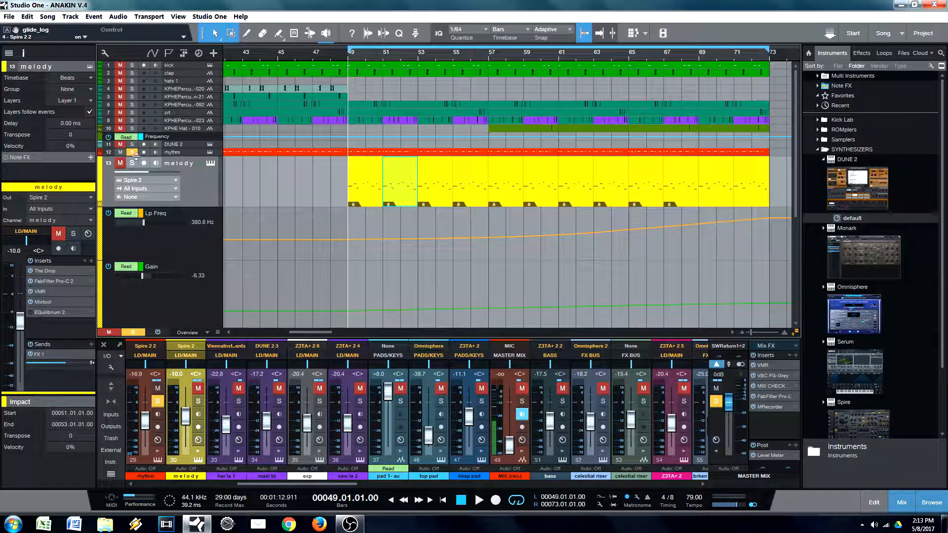
Unsolo the rhythm track and select the melody part starting at bar 49
click(133, 152)
click(363, 152)
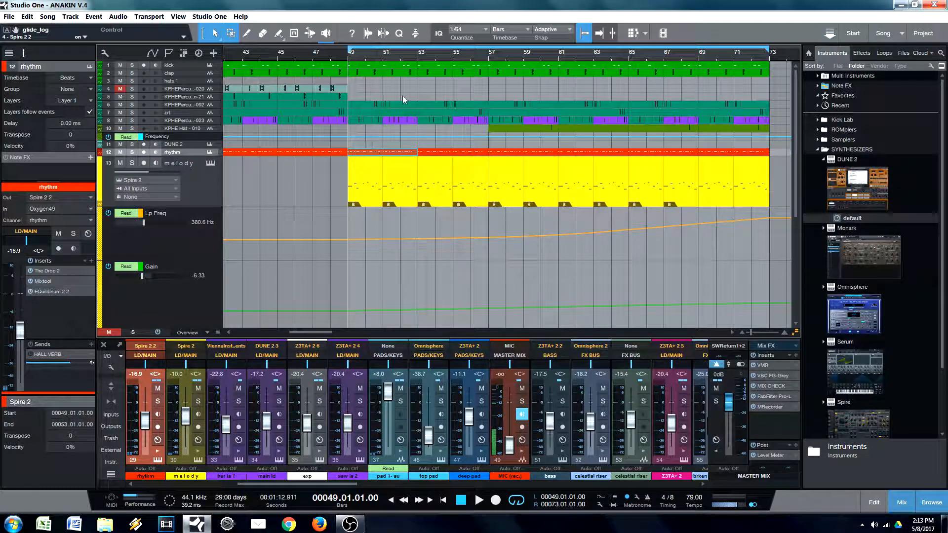
scroll(366, 54, down, 3)
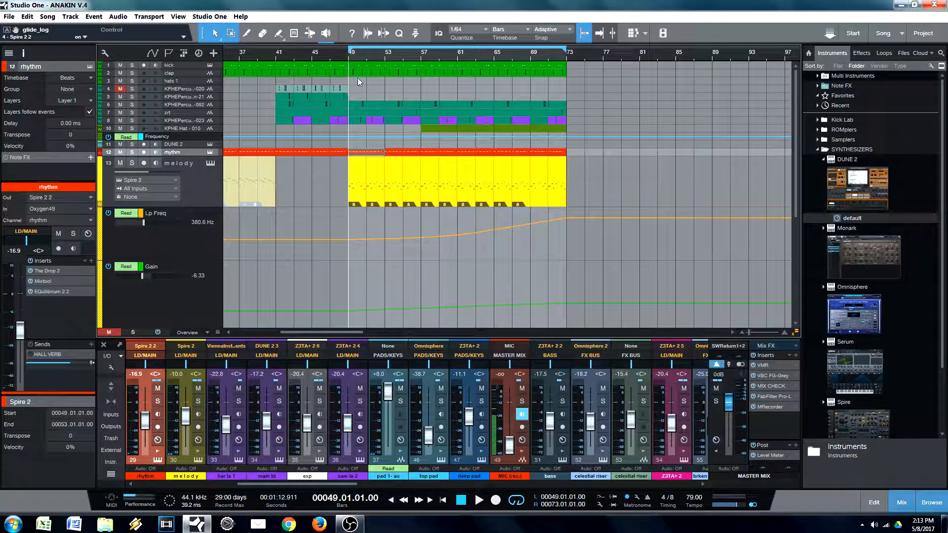
click(348, 195)
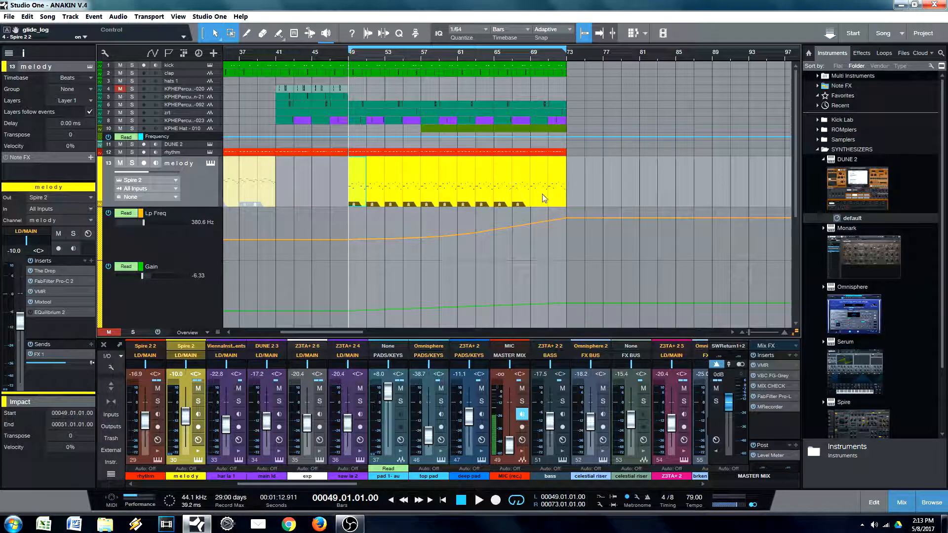